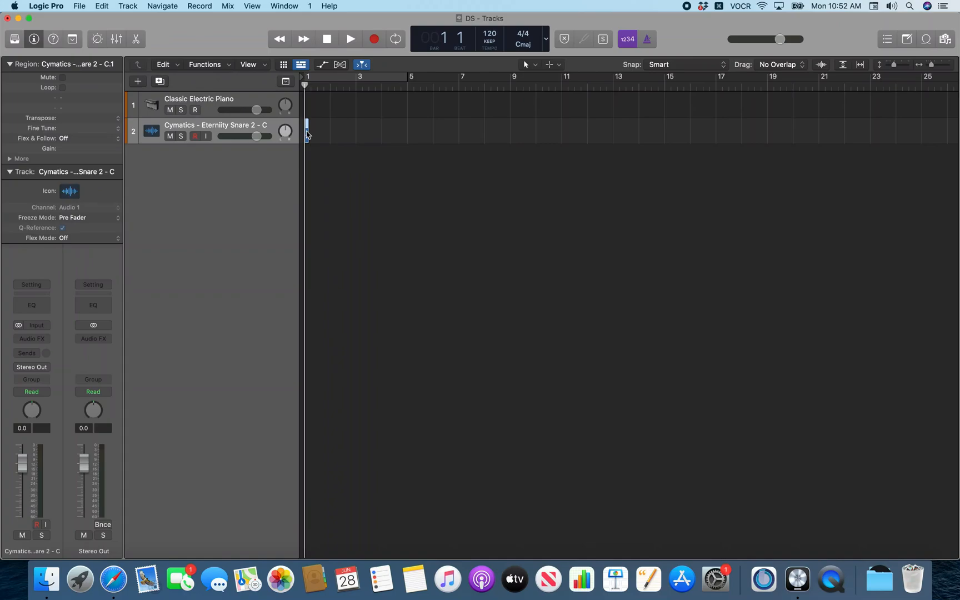
- Drag the Cymatics Eternity Snare 2 region into the empty track area and create a Quick Sampler (Optimized) track
drag(308, 134, 308, 134)
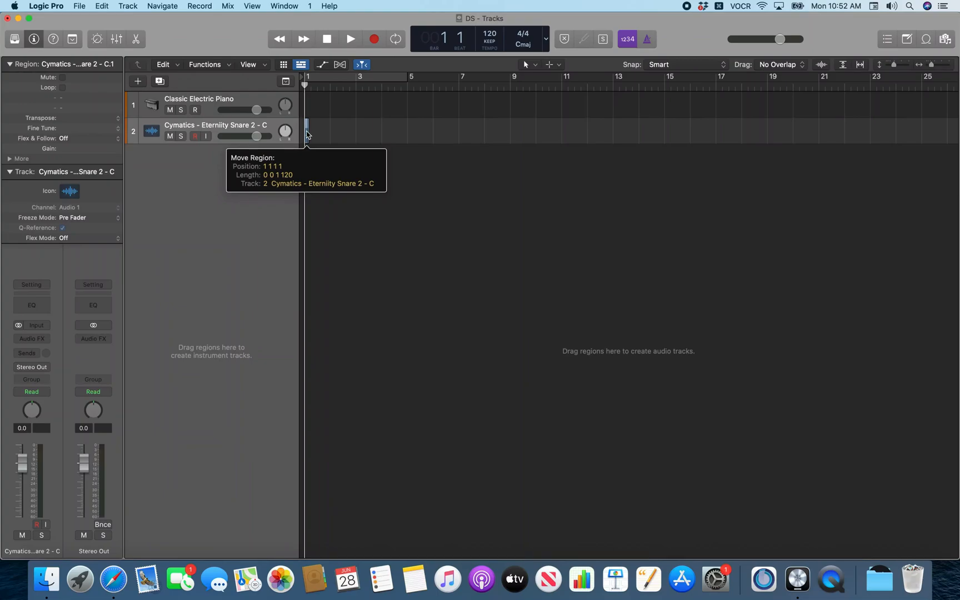
drag(308, 134, 629, 137)
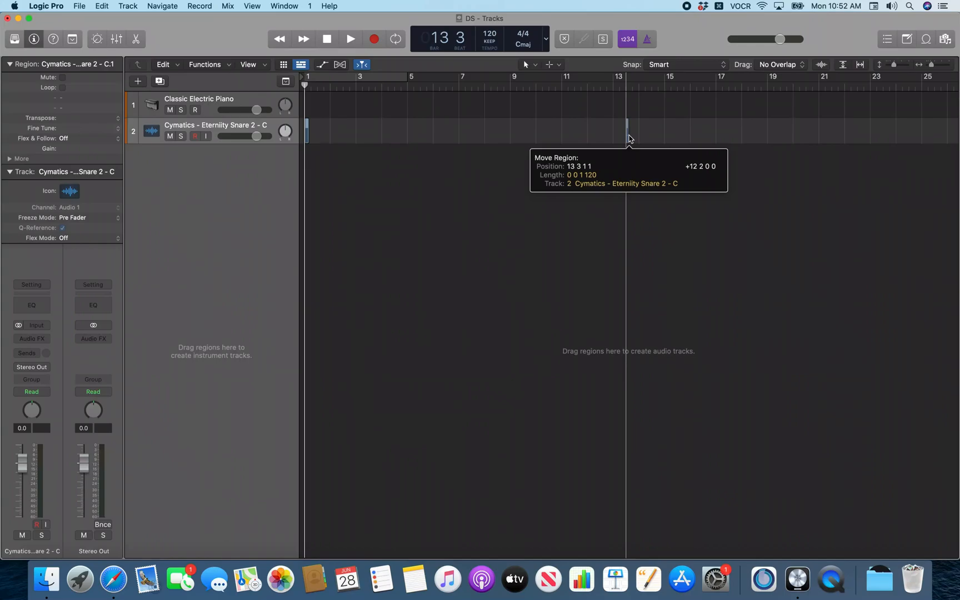
drag(629, 137, 630, 137)
mouse_move(308, 134)
mouse_down()
mouse_move(519, 249)
mouse_move(211, 407)
mouse_up()
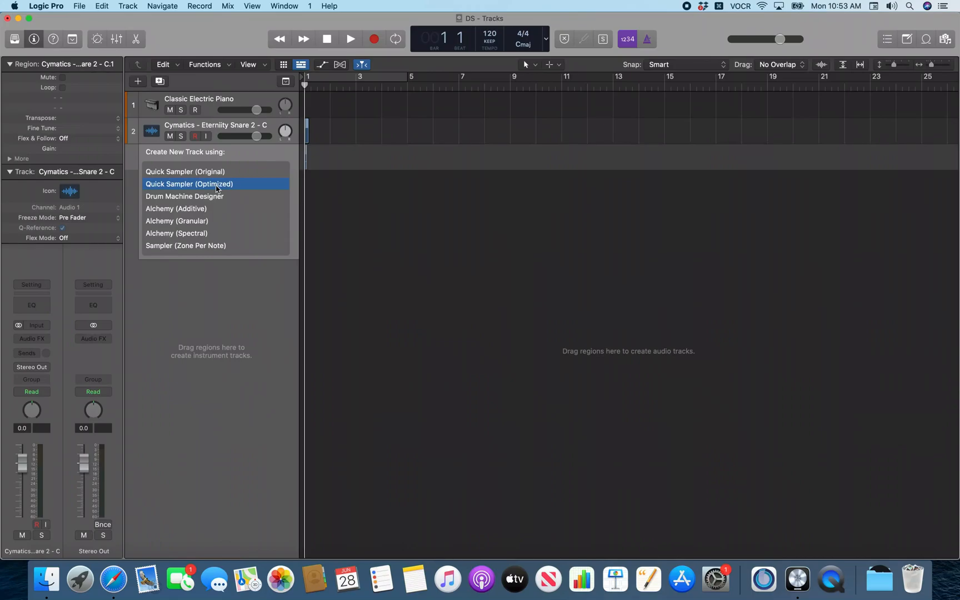
click(217, 185)
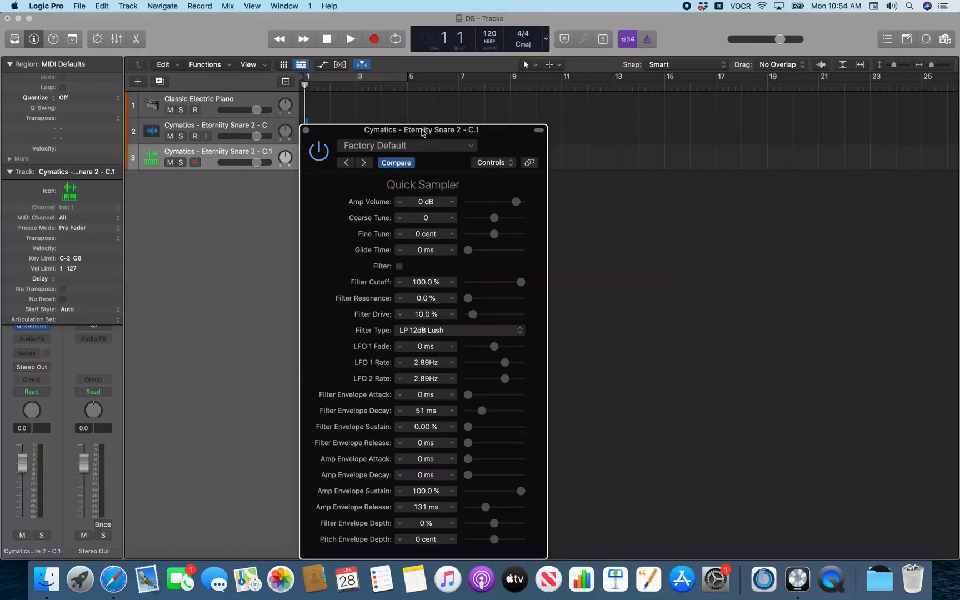
key(r)
key(a)
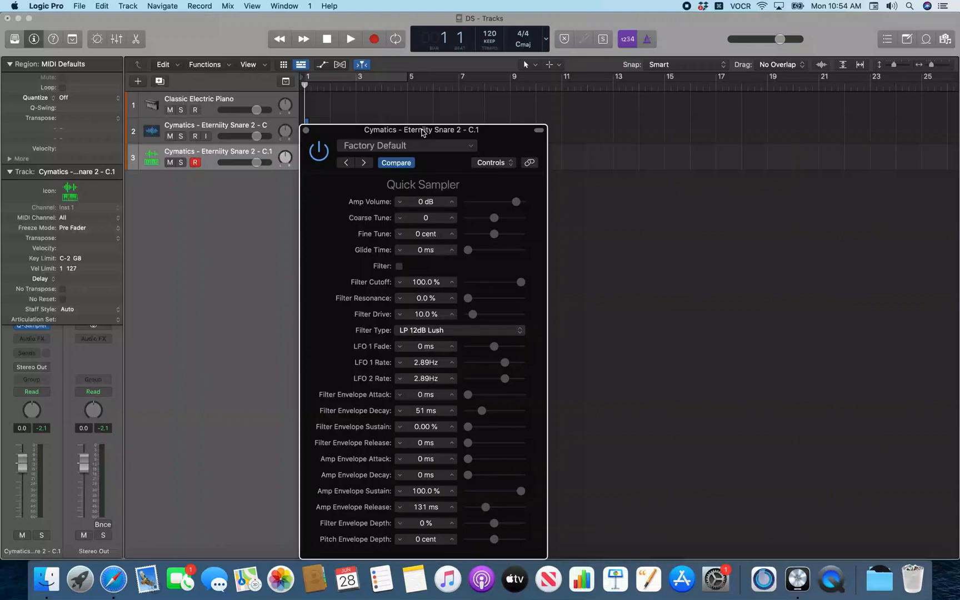
key(a)
click(494, 163)
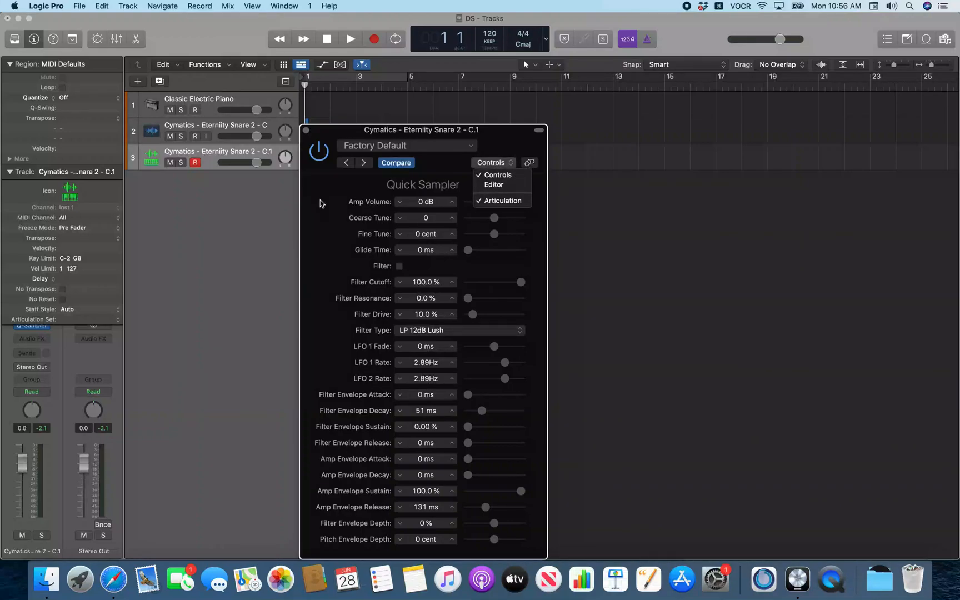
key(Down)
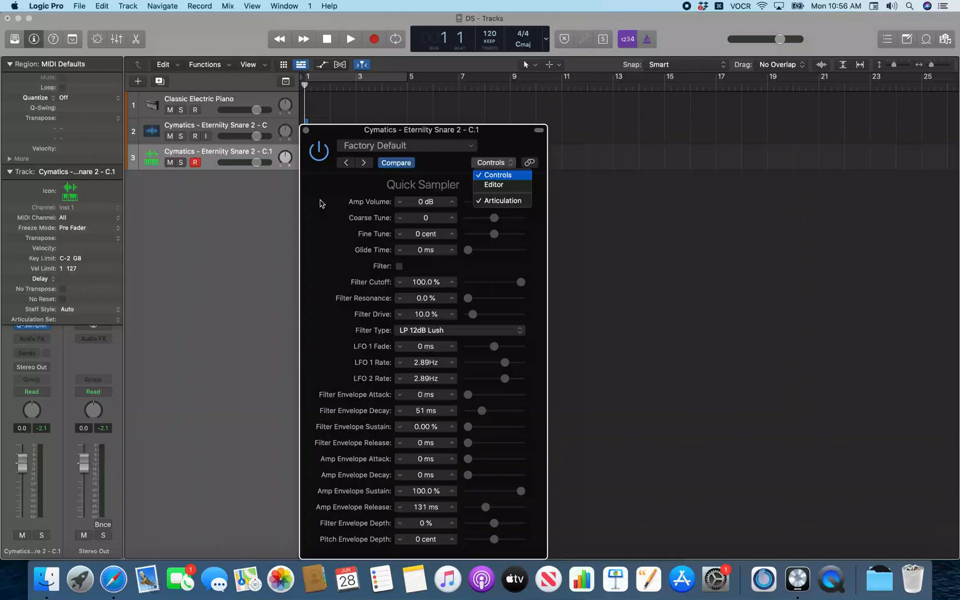
key(Return)
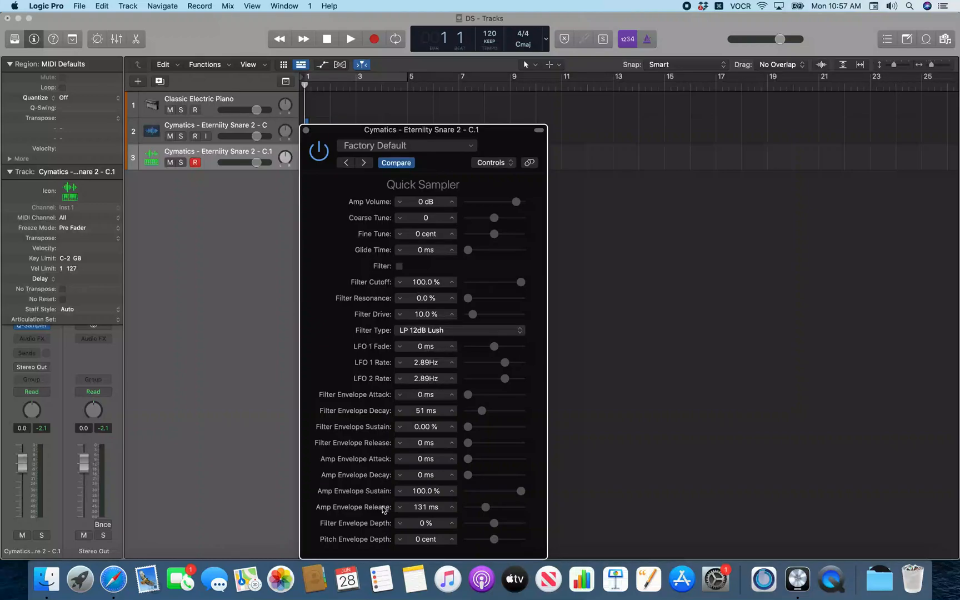
scroll(383, 521, down, 5)
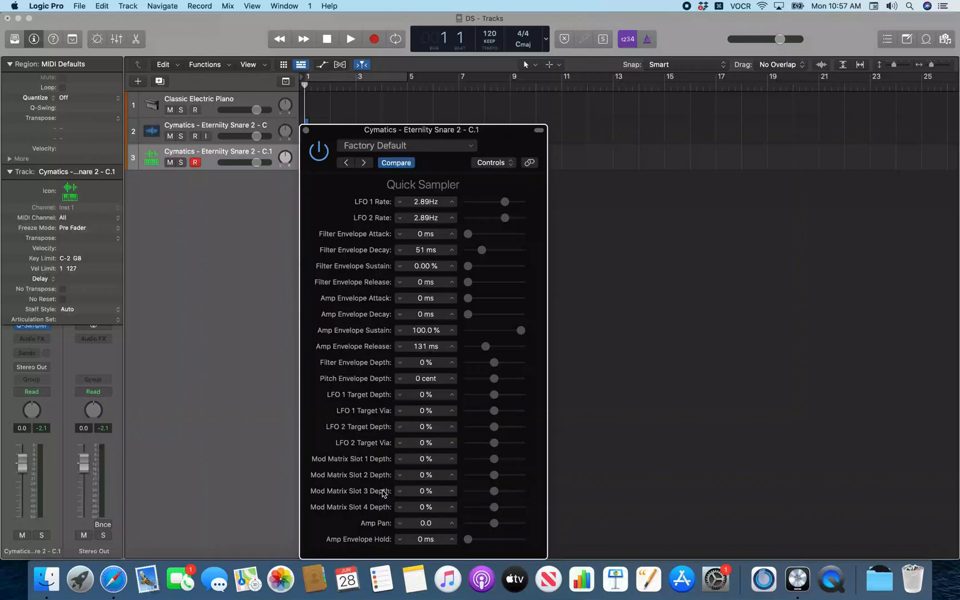
scroll(383, 526, down, 5)
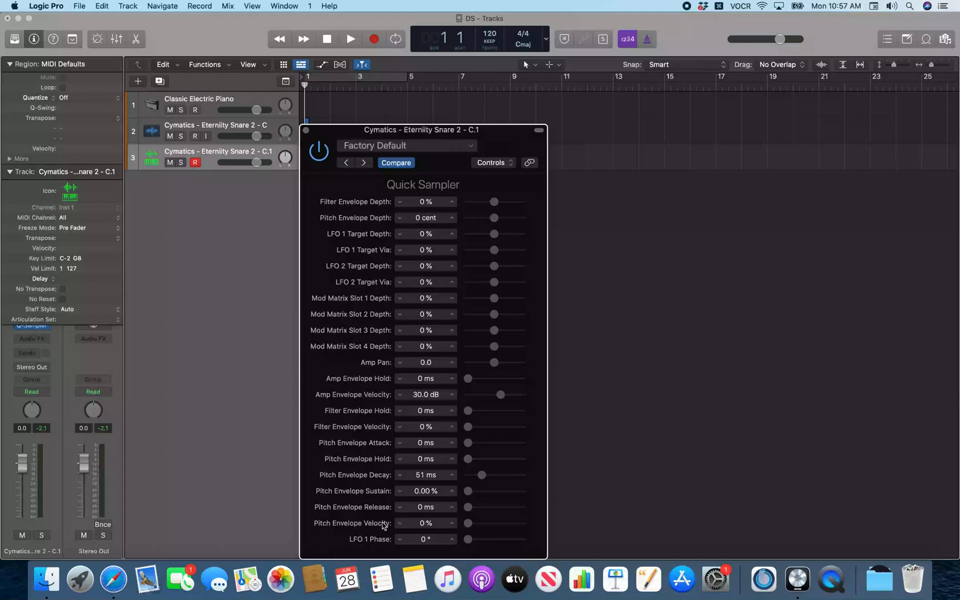
scroll(383, 523, down, 5)
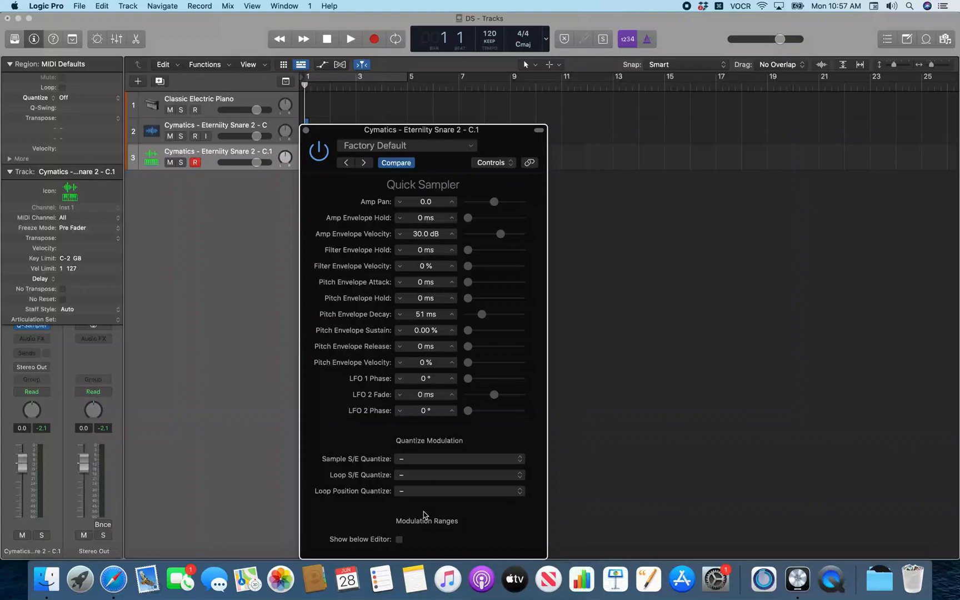
scroll(424, 515, down, 5)
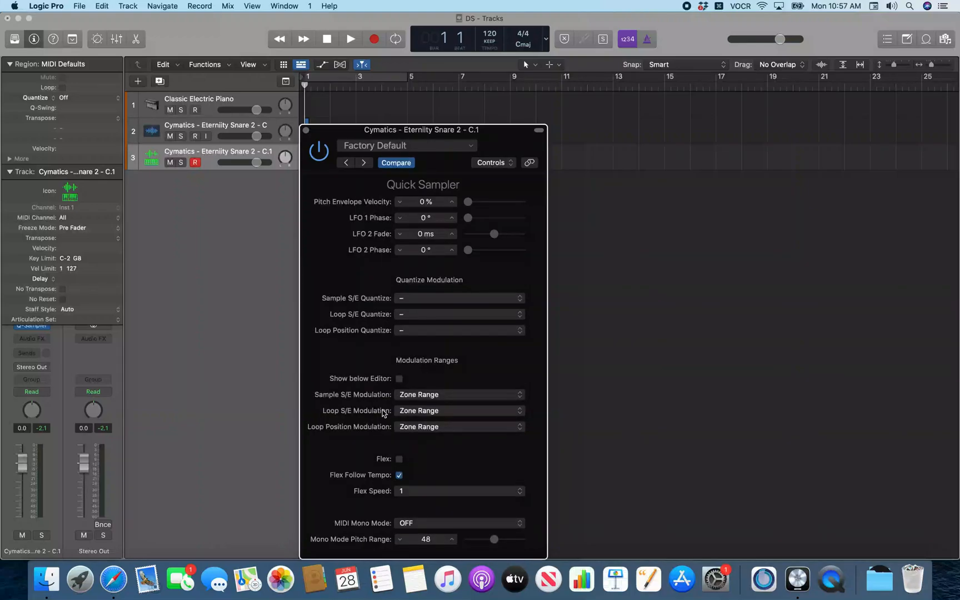
- Enable Flex in the snare Quick Sampler's Modulation Ranges and close the plug-in window
click(423, 464)
key(super+w)
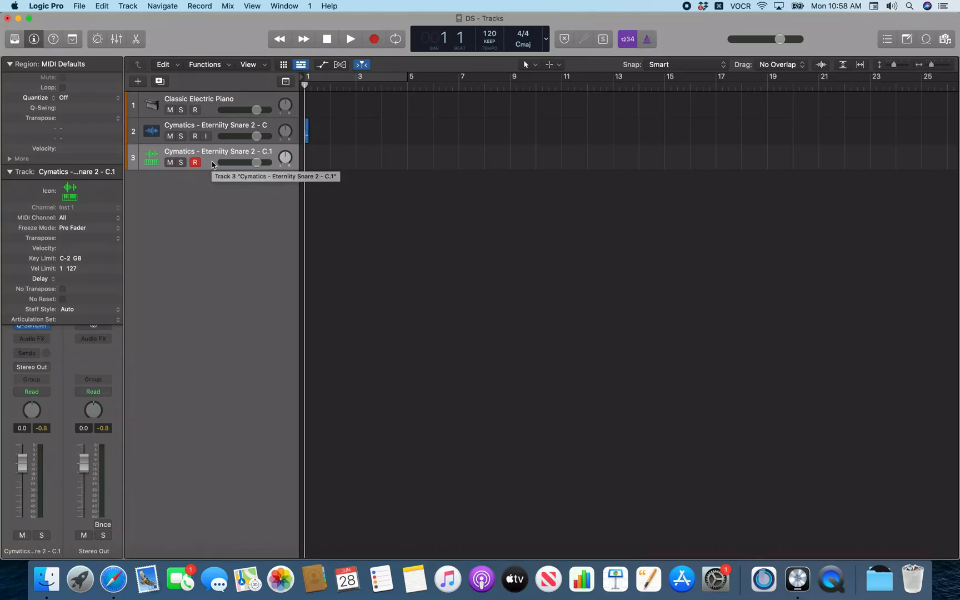
- Add a fourth Software Instrument track loaded with Classic Electric Piano
click(212, 137)
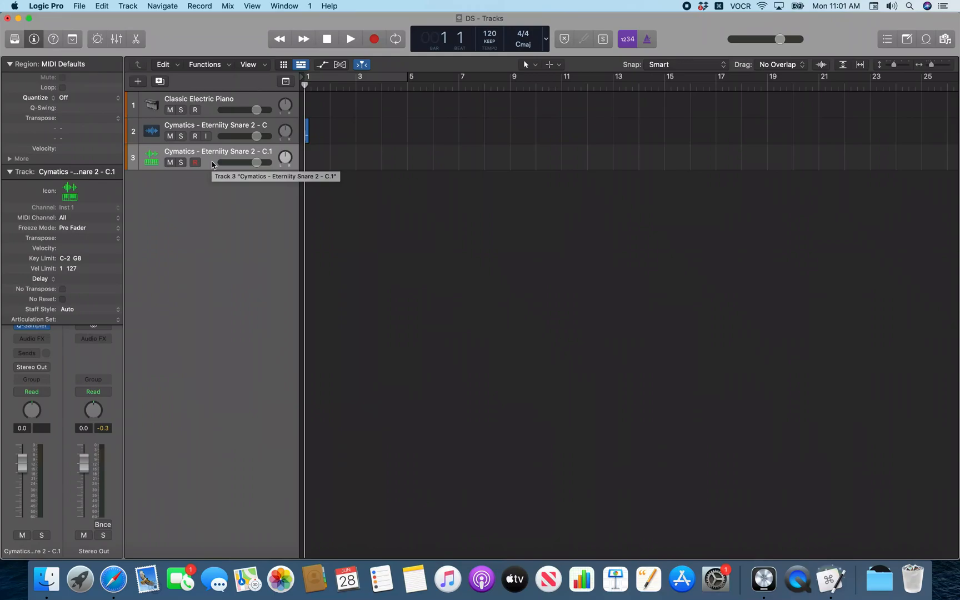
key(alt+super+s)
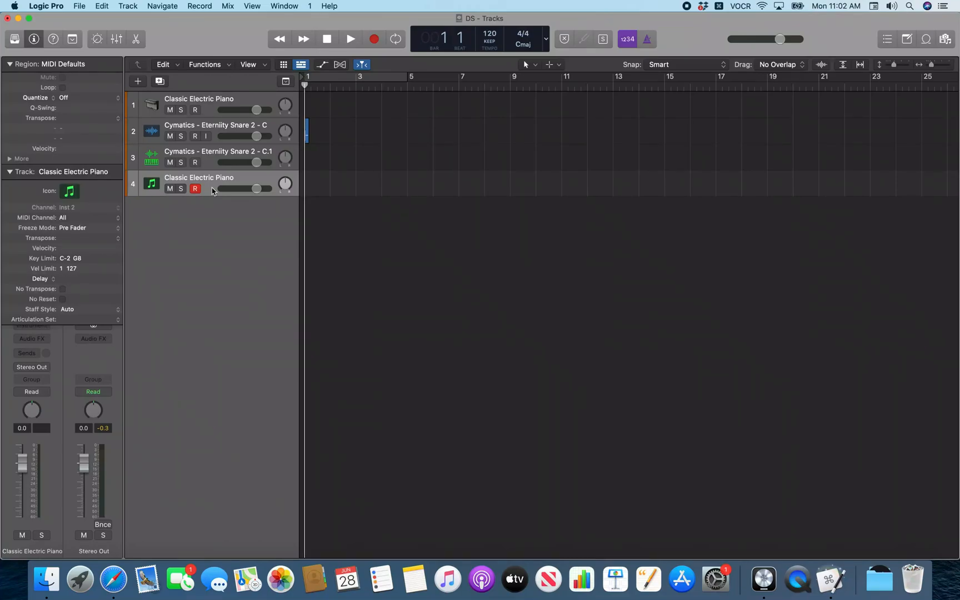
- Show the mixer with every channel strip, cancelling an accidental rename of the Classic Electric Piano track
key(super+2)
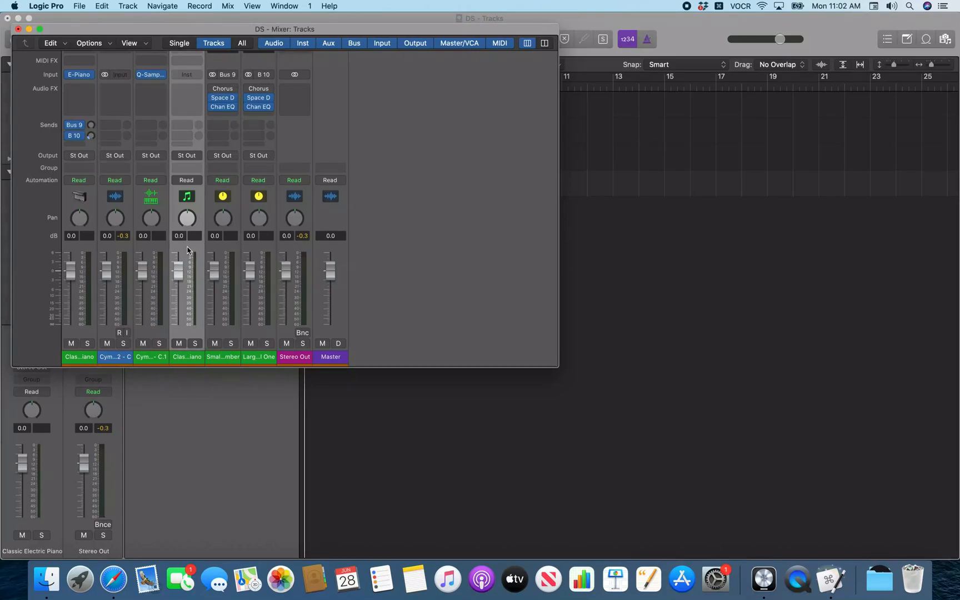
double_click(187, 358)
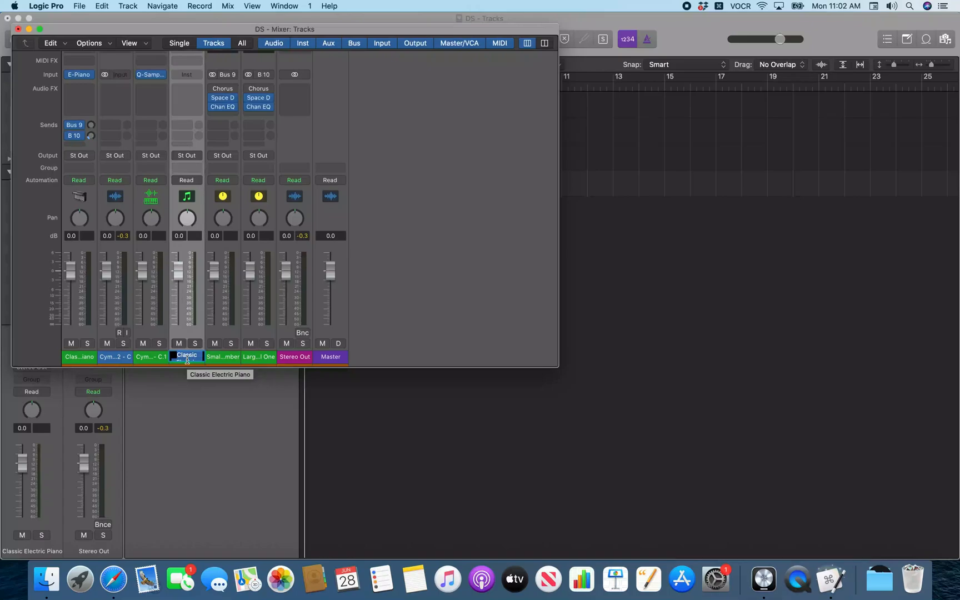
key(Return)
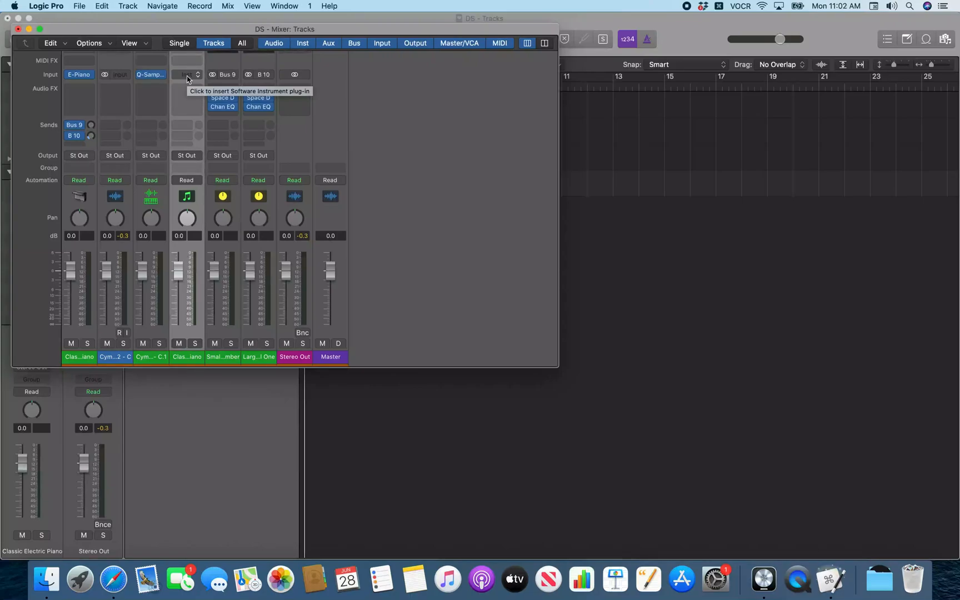
- Replace Classic Electric Piano on the fourth channel with Quick Sampler (Single Sample) from the Recent list
click(188, 77)
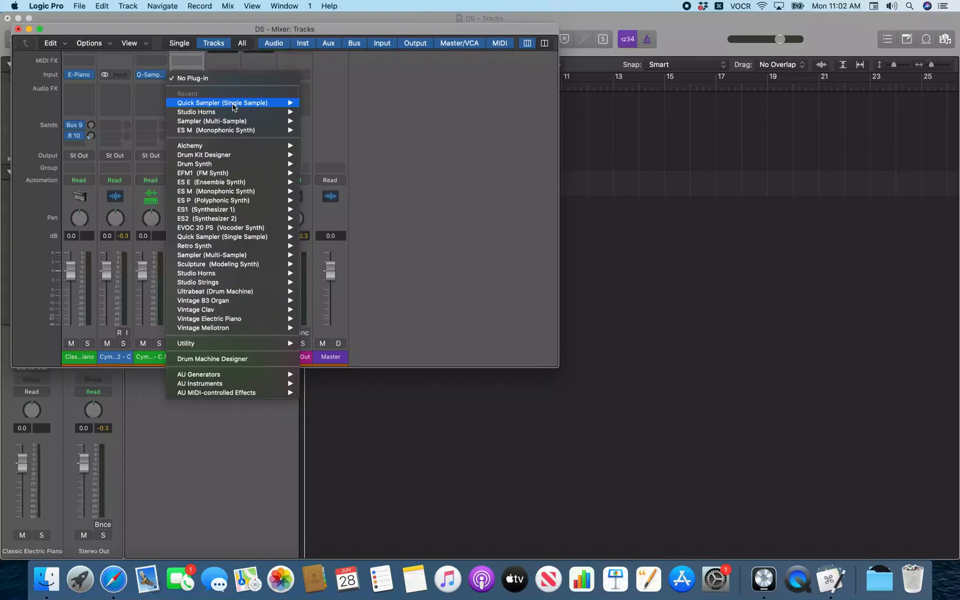
click(232, 103)
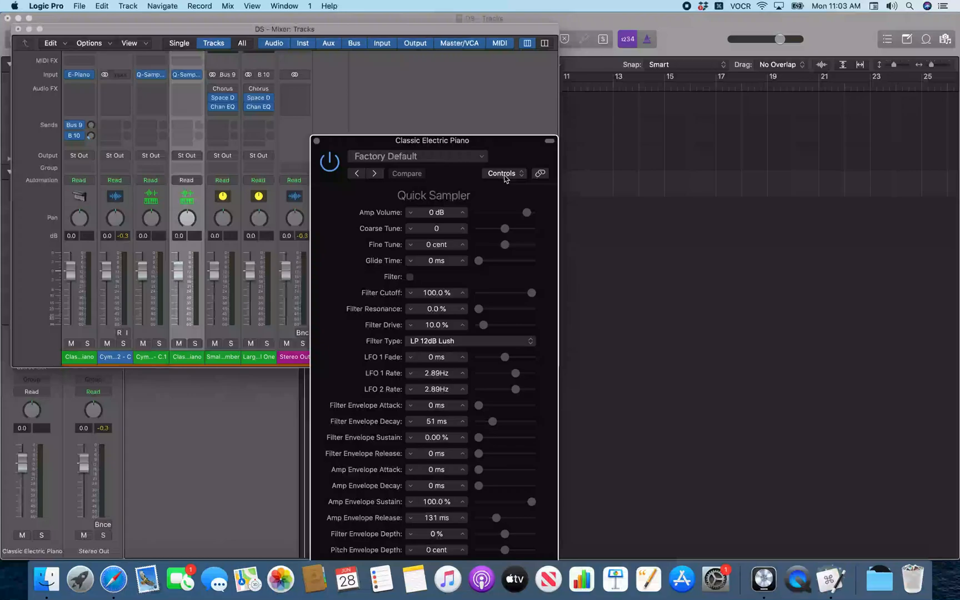
- Switch the Quick Sampler window from the Controls parameter list to its full Editor view
click(504, 174)
click(514, 197)
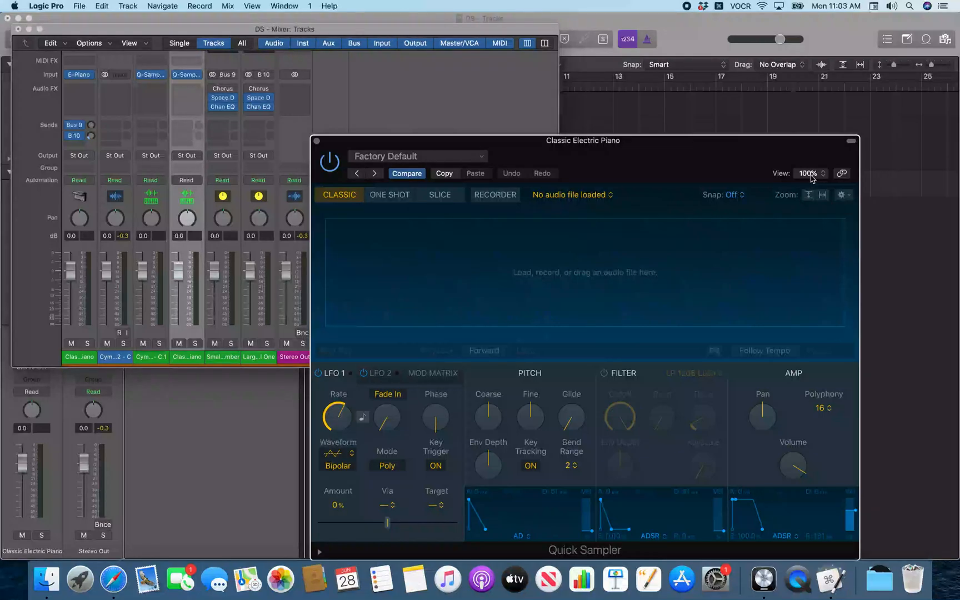
- Start loading an audio file into Quick Sampler and browse through Dropbox, iCloud, Documents and the Loops & Samples drive
key(ctrl+alt+q)
click(573, 262)
click(338, 99)
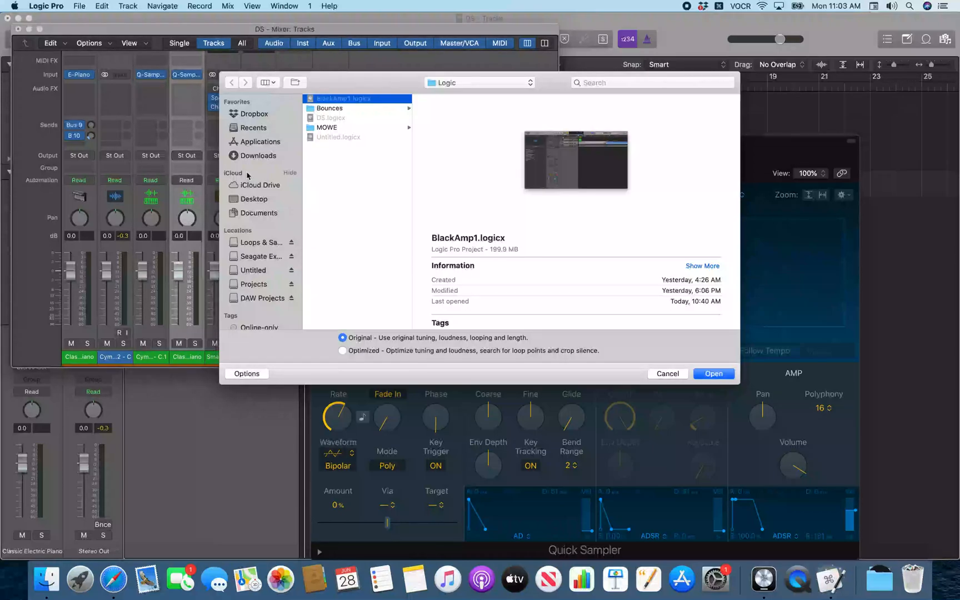
mouse_move(237, 102)
click(254, 114)
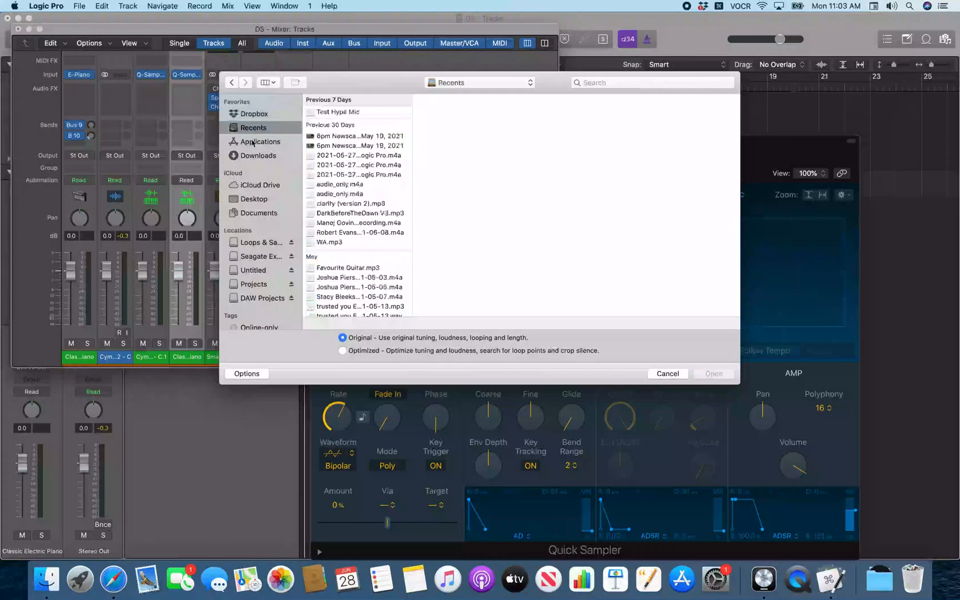
click(260, 142)
click(260, 185)
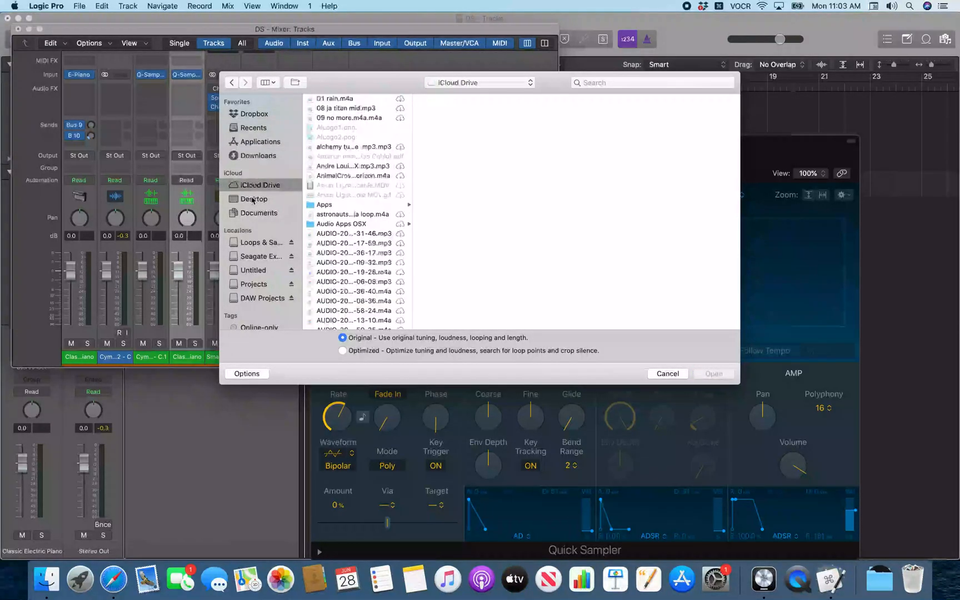
click(258, 213)
click(260, 242)
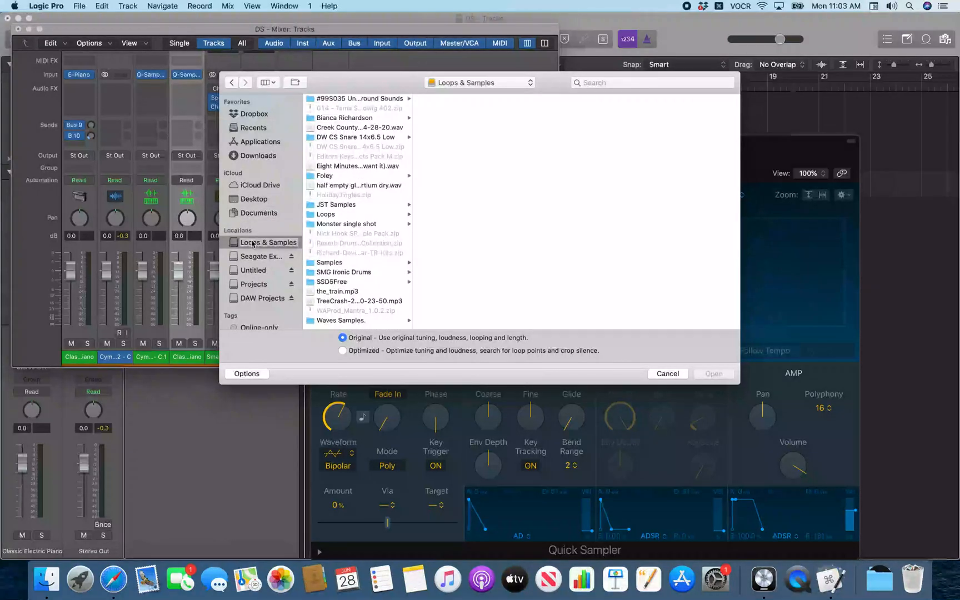
- Navigate through the sample folders to Cymatics' 30 Heavy & Unique 808s and load 808 1 E.wav
click(338, 99)
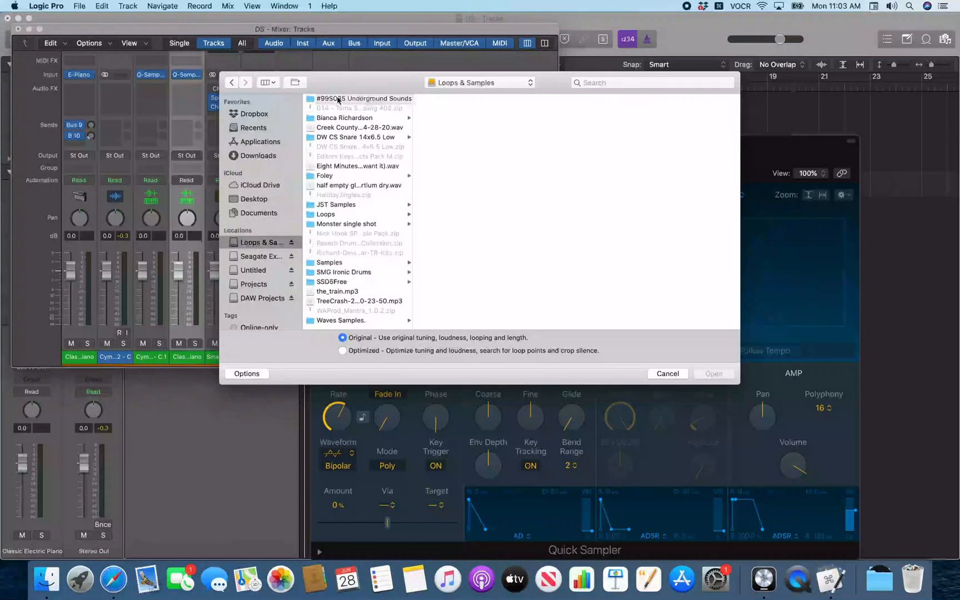
click(338, 99)
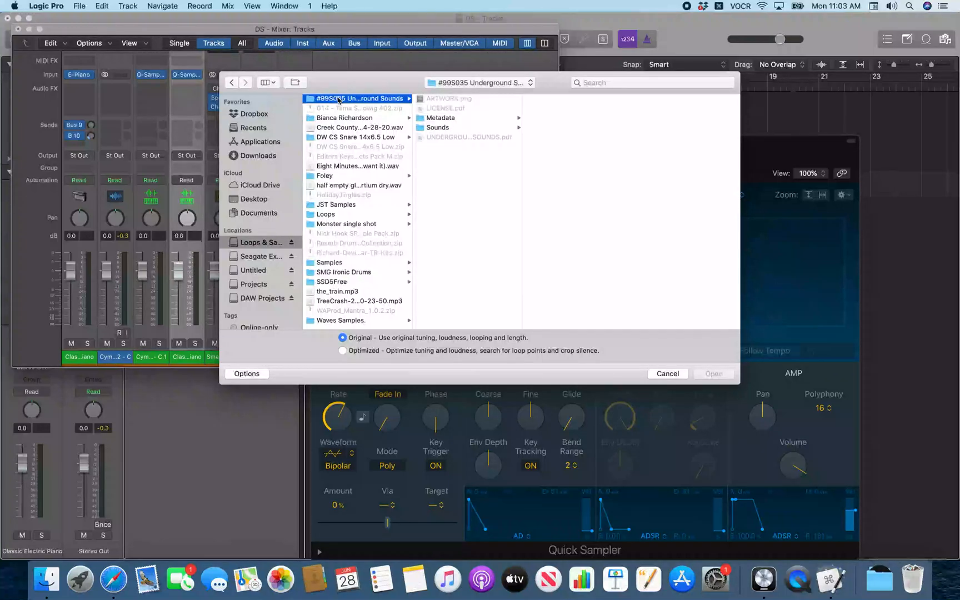
click(326, 214)
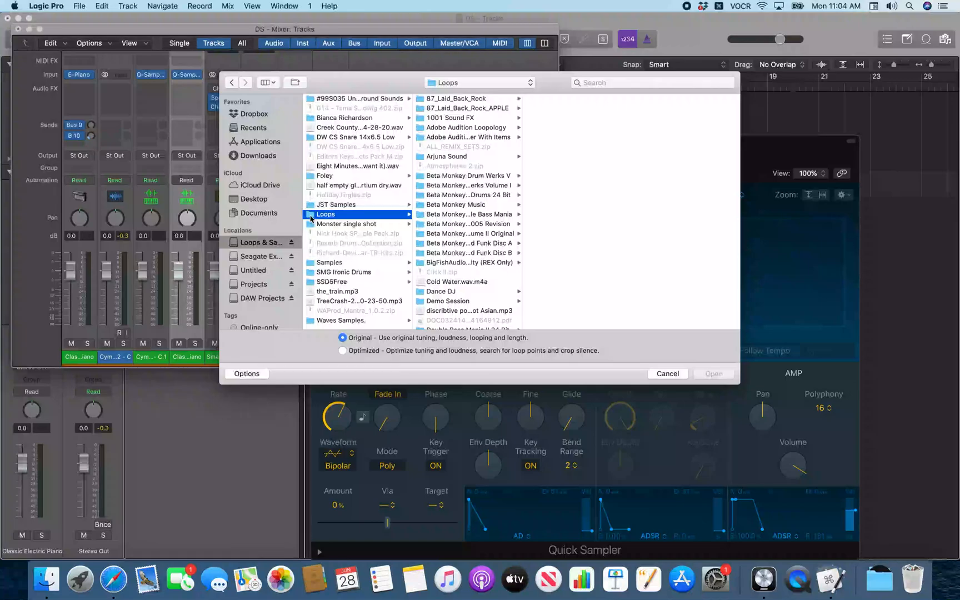
click(456, 98)
scroll(456, 226, down, 10)
click(450, 323)
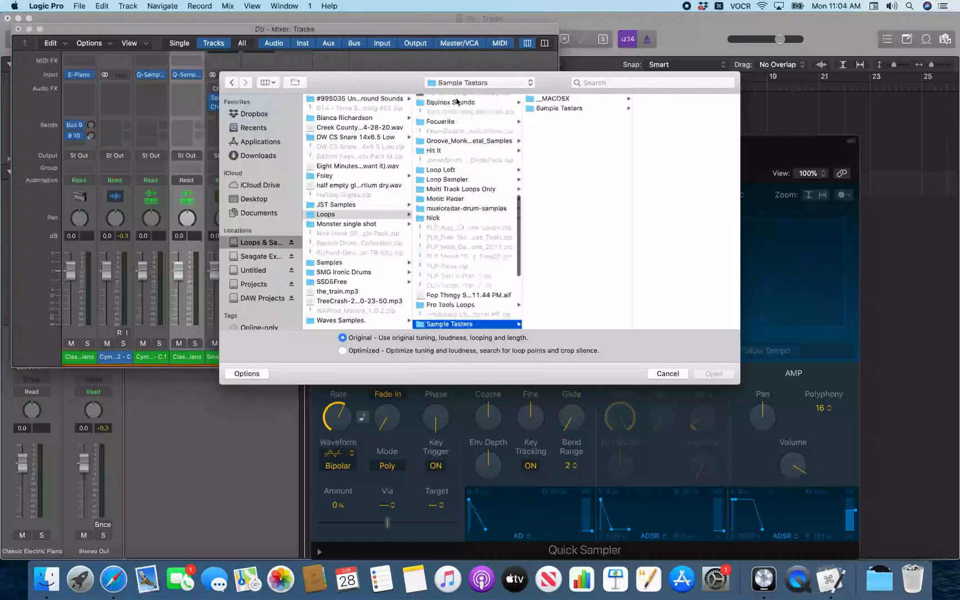
click(561, 98)
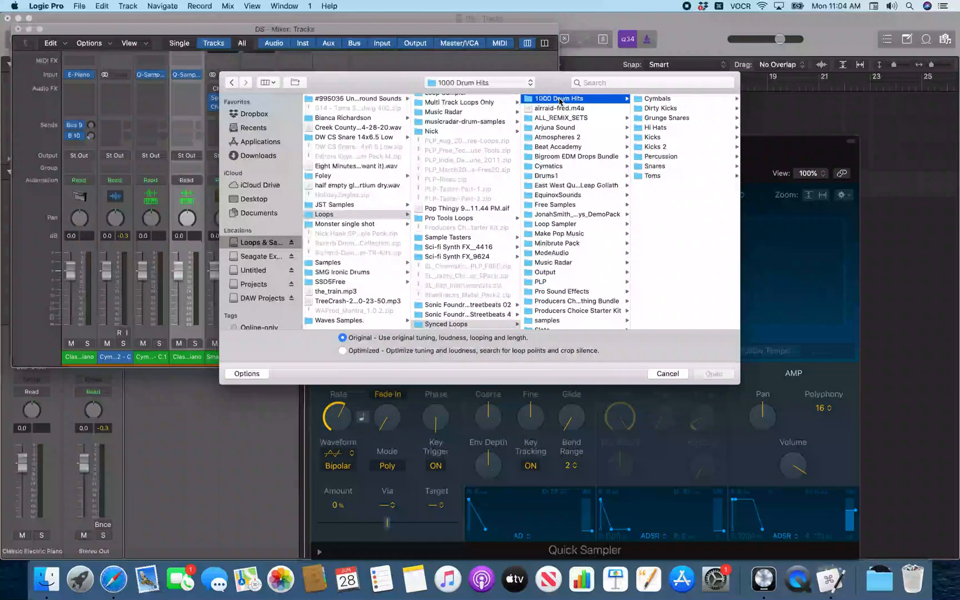
click(547, 166)
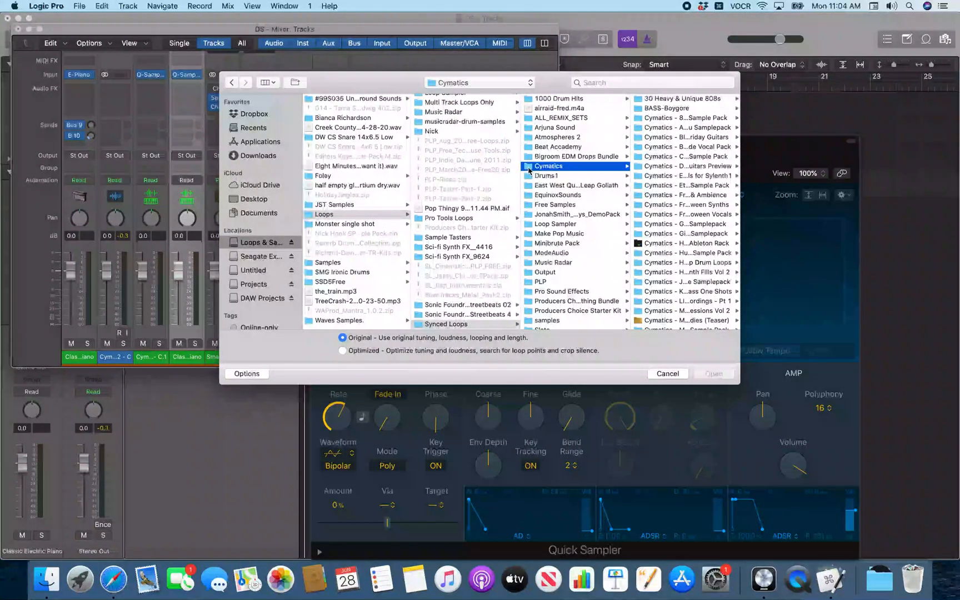
click(683, 98)
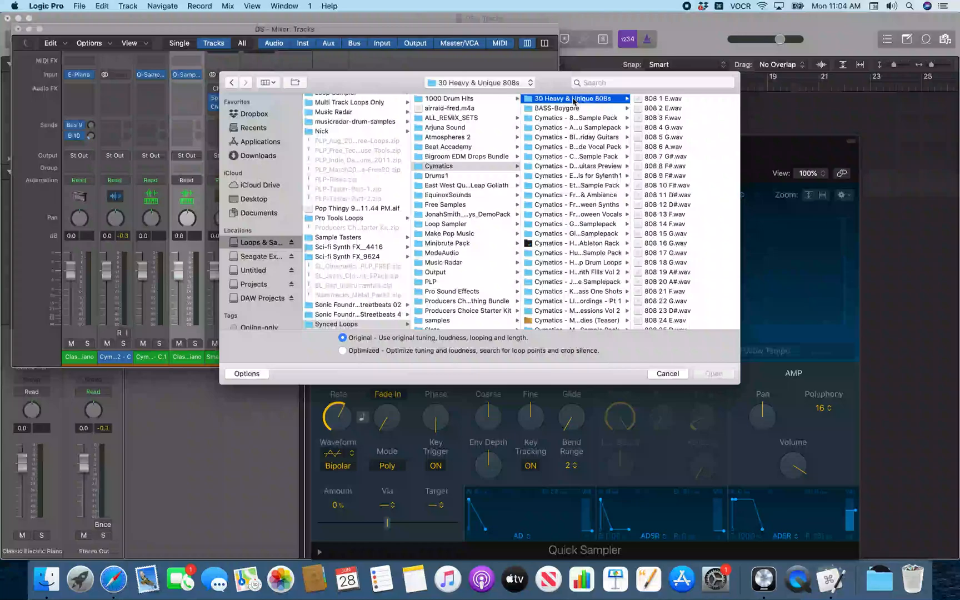
click(663, 99)
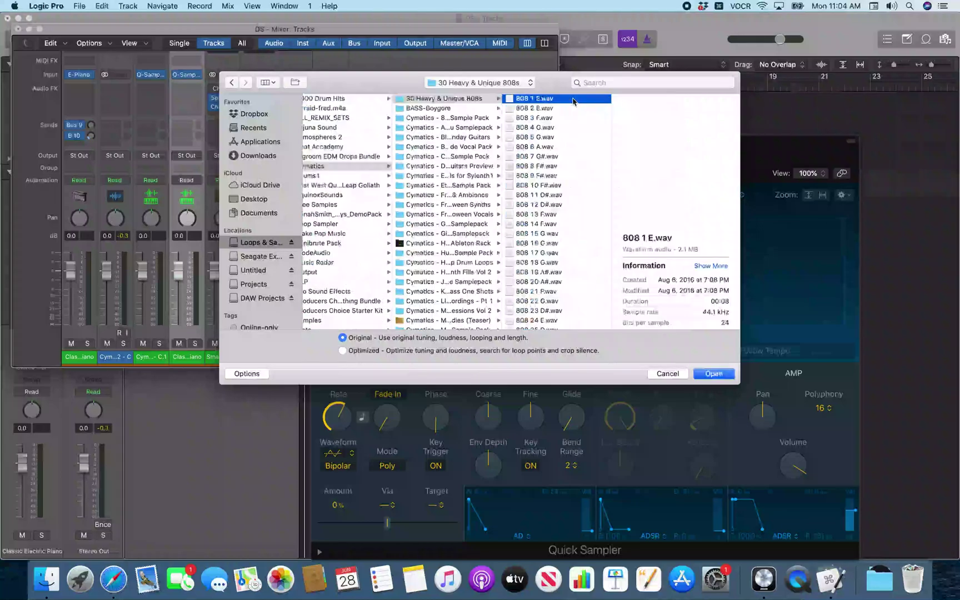
double_click(536, 101)
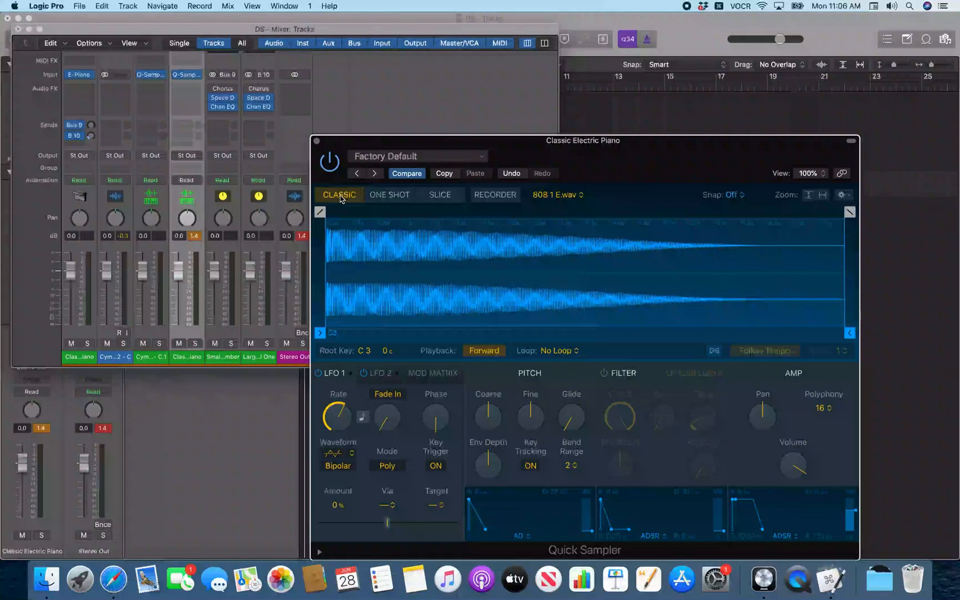
- Switch Quick Sampler to One Shot mode and play a note to audition the 808 sample
click(391, 198)
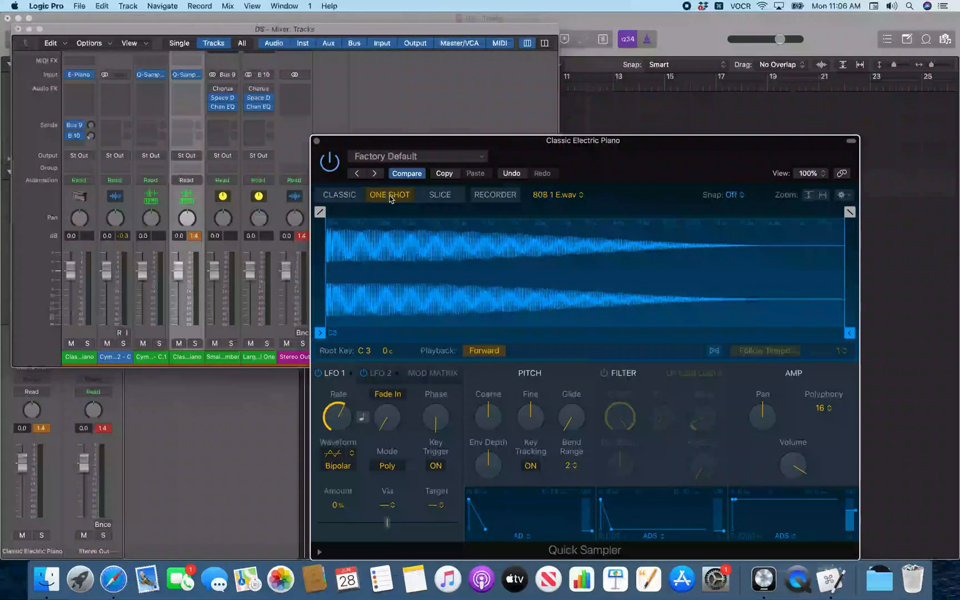
key(a)
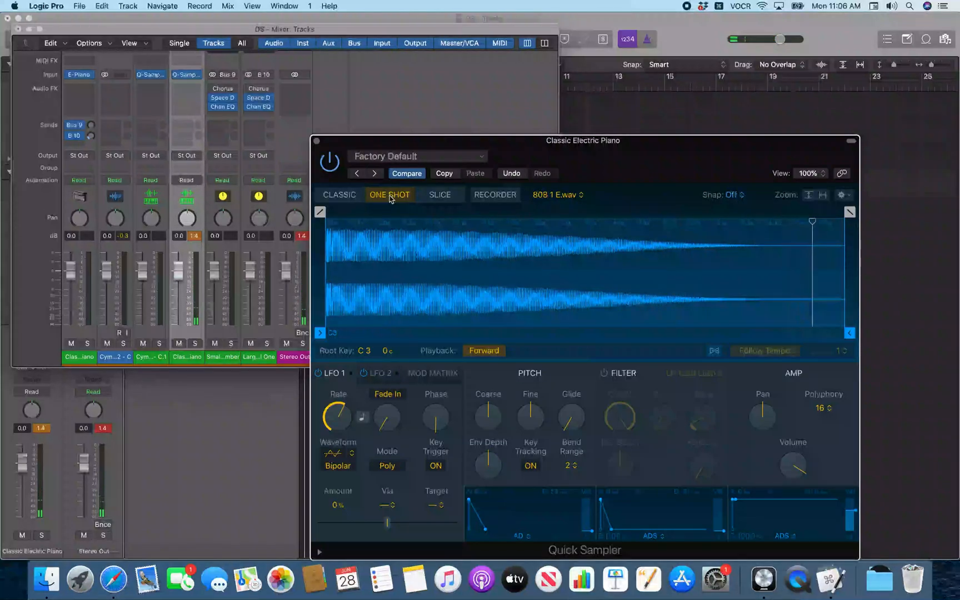
click(813, 174)
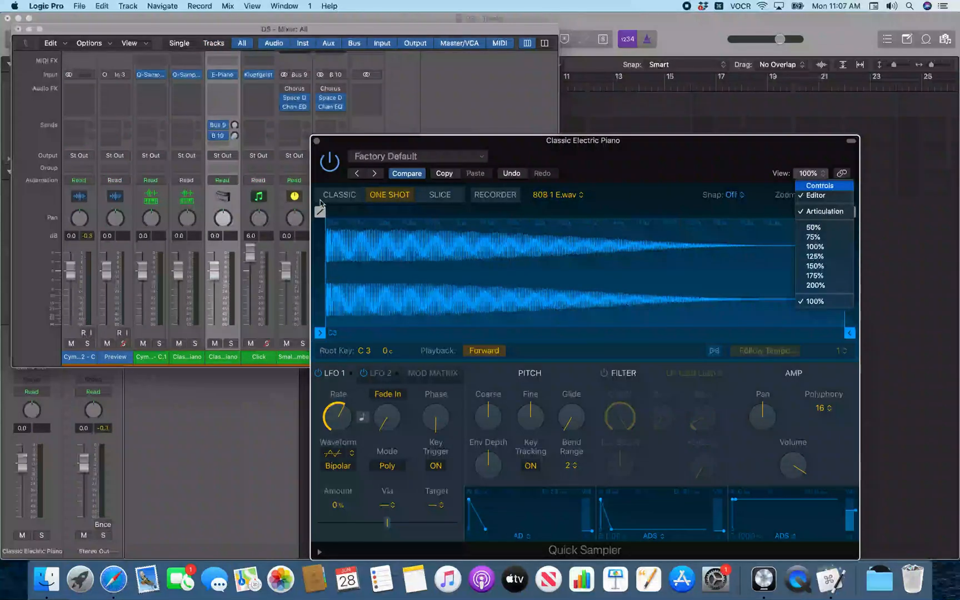
- Show Quick Sampler as its Controls parameter list, start playback and turn on Flex for the 808 sample
click(813, 175)
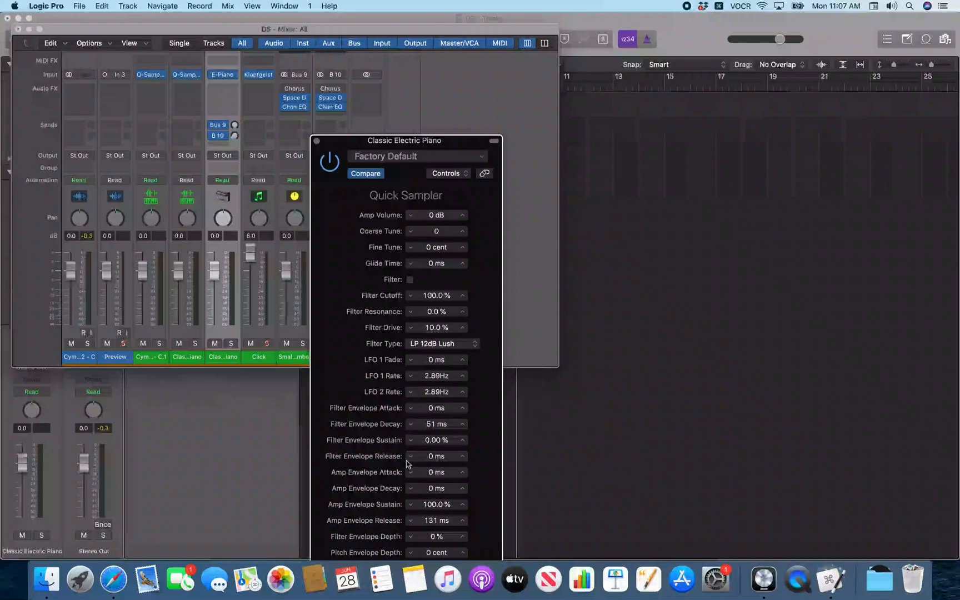
scroll(405, 375, down, 5)
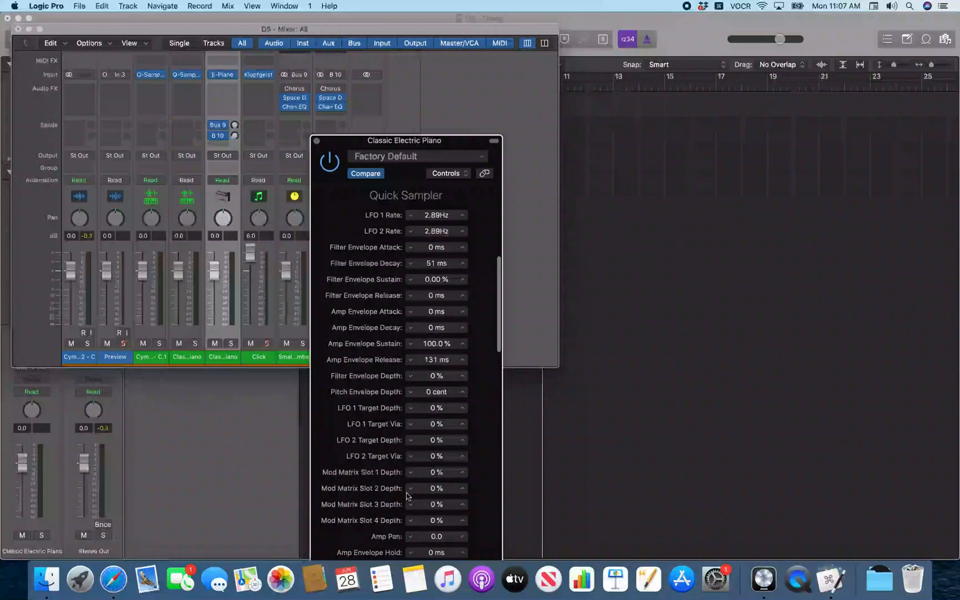
scroll(406, 397, down, 5)
key(space)
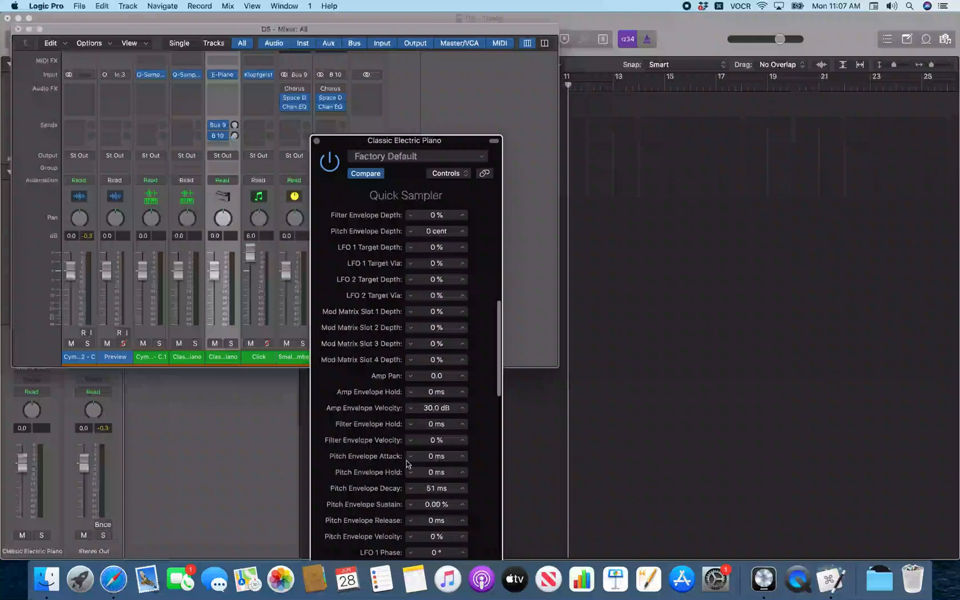
scroll(408, 528, down, 5)
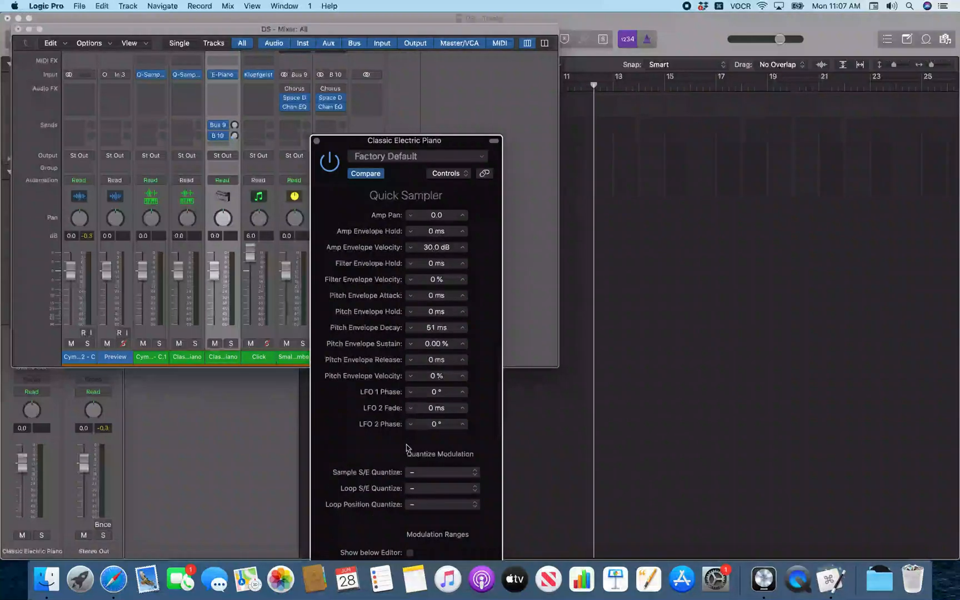
scroll(377, 421, down, 5)
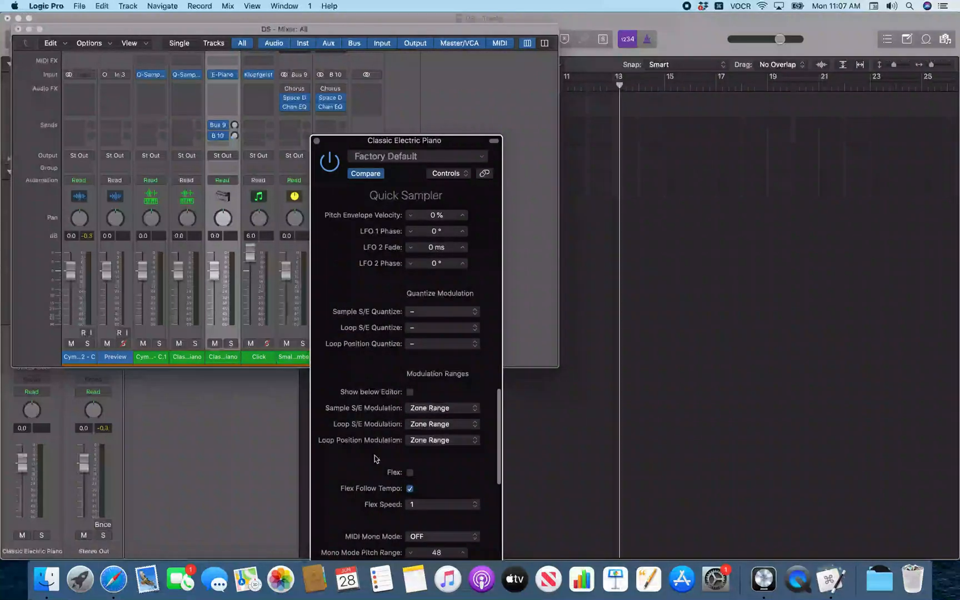
click(409, 472)
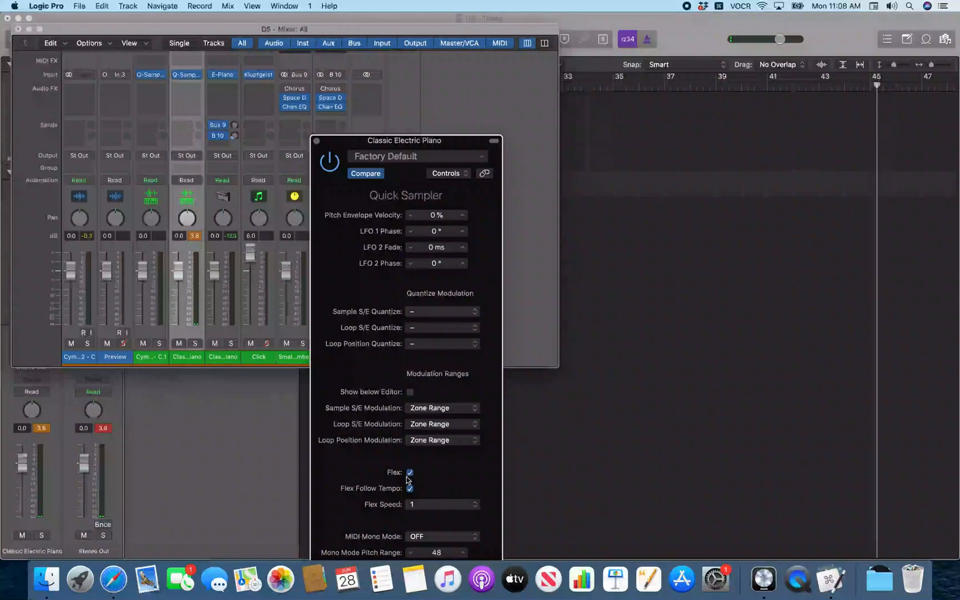
- Return Quick Sampler to its full Editor view and switch it back to Classic mode
click(449, 173)
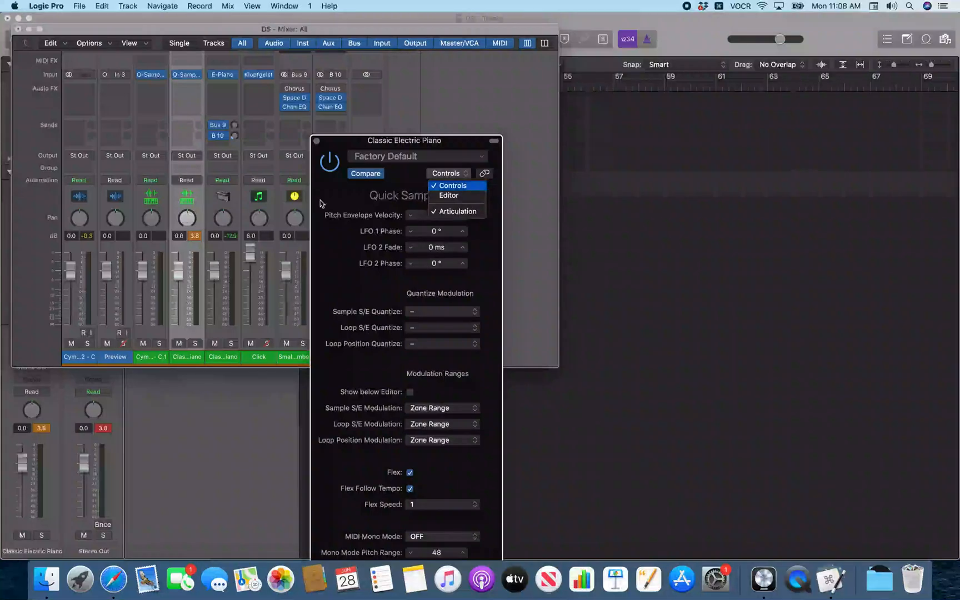
click(459, 197)
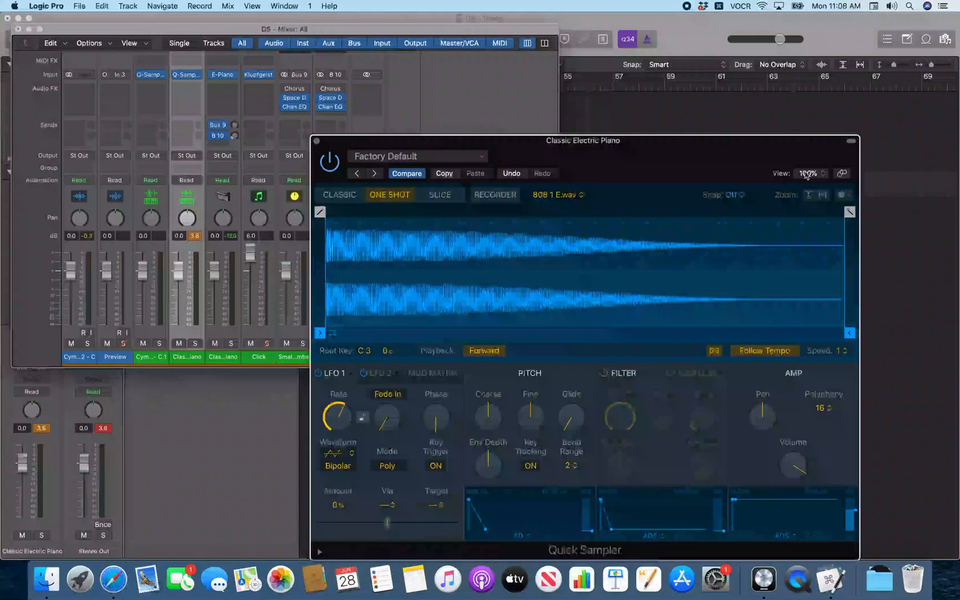
click(340, 196)
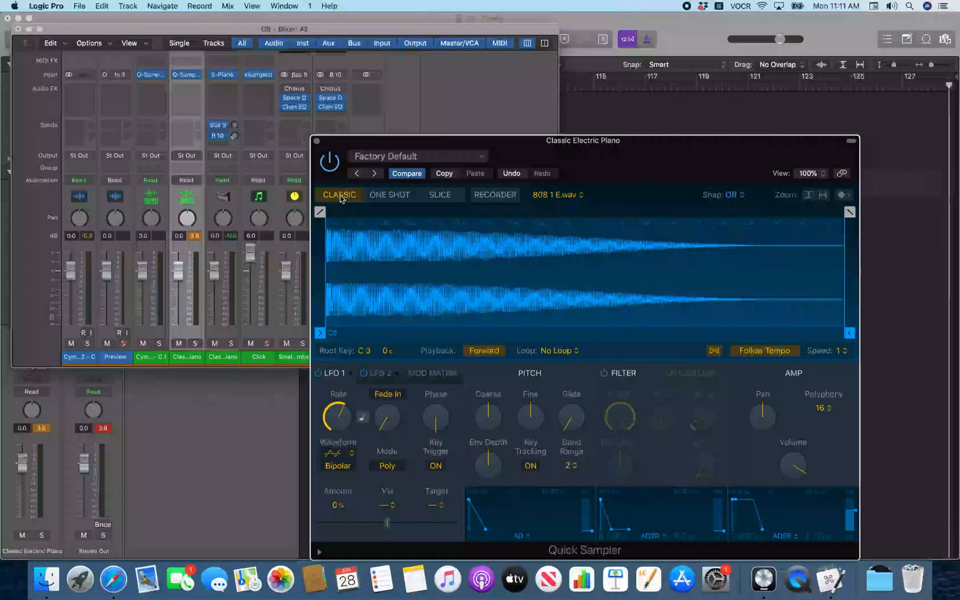
key(Escape)
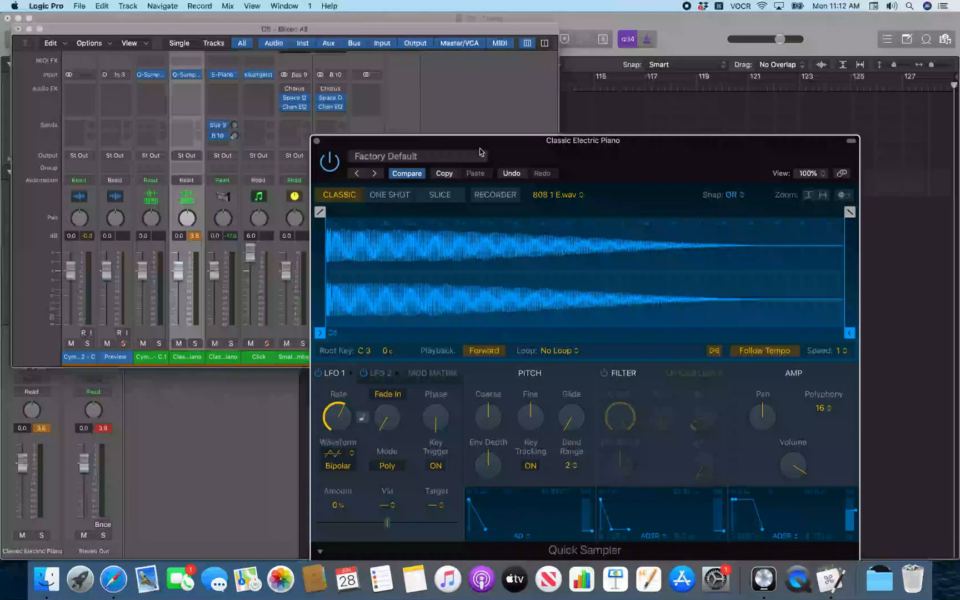